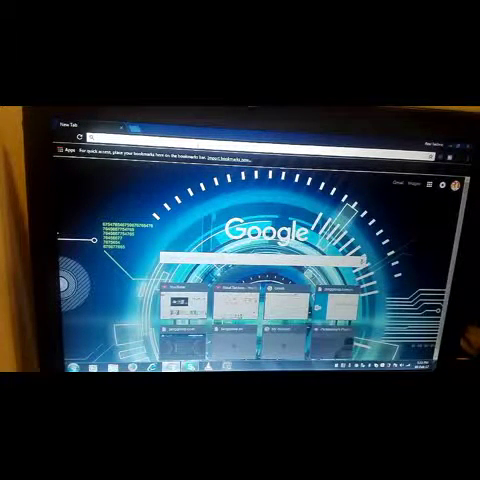
type("create gmail account")
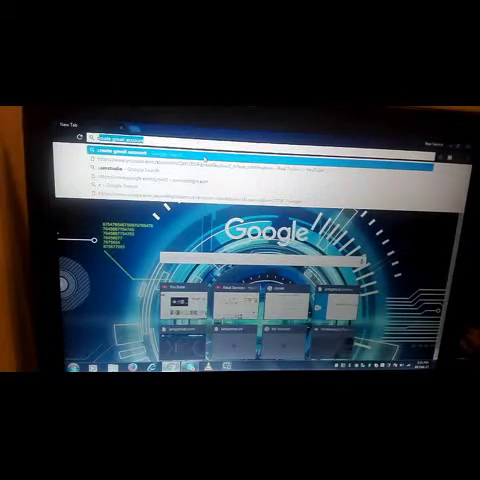
Submit the Google search for "create gmail account".
key("Return")
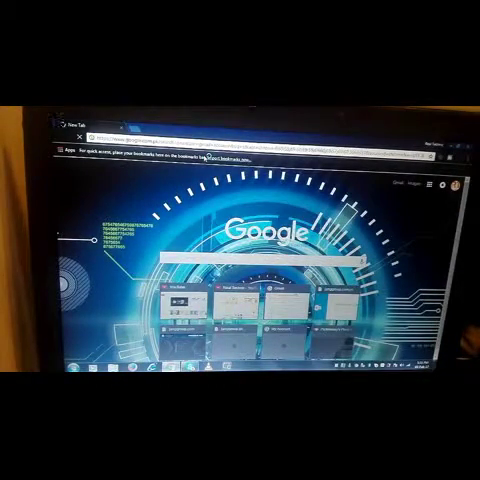